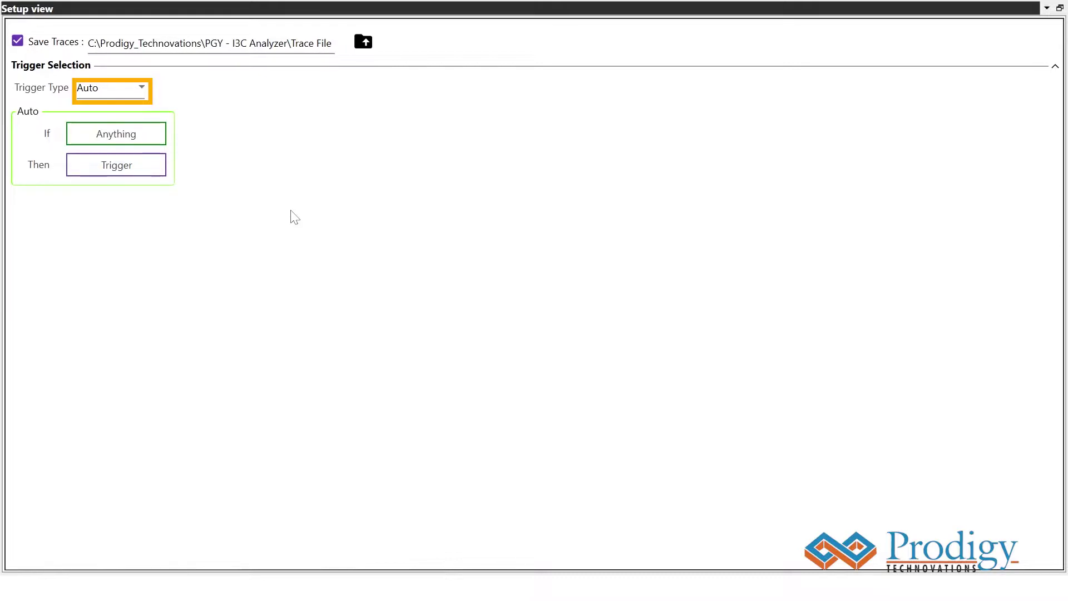
Examine the Message trigger's Broadcast, Directed and Private forms, and switch the trigger type to Advanced
{"action": "left_click", "coordinate": [120, 94]}
{"action": "left_click", "coordinate": [123, 150]}
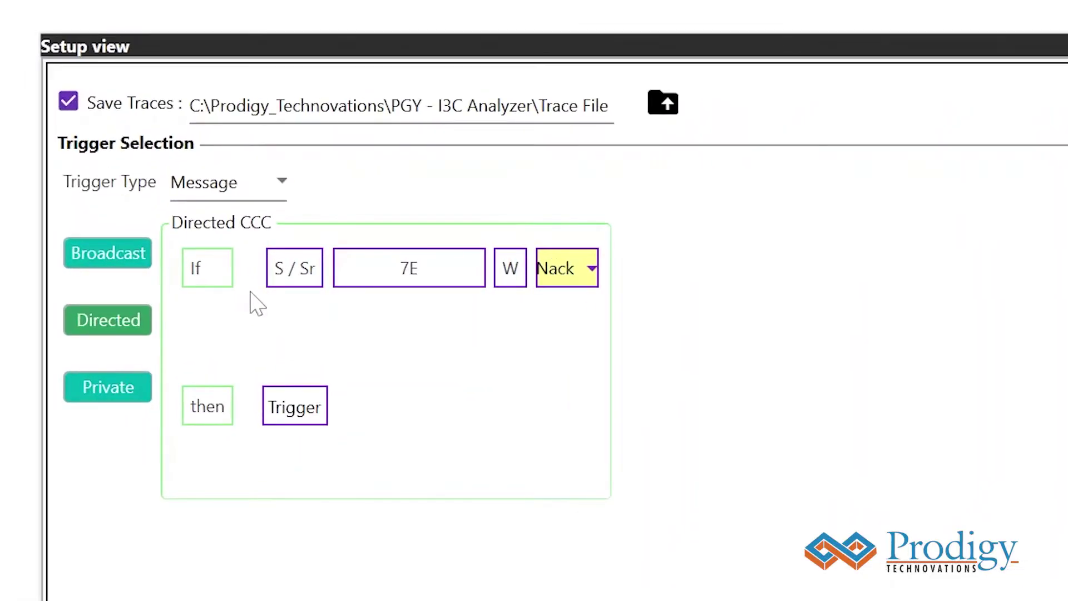
{"action": "left_click", "coordinate": [93, 253]}
{"action": "left_click", "coordinate": [117, 319]}
{"action": "left_click", "coordinate": [124, 392]}
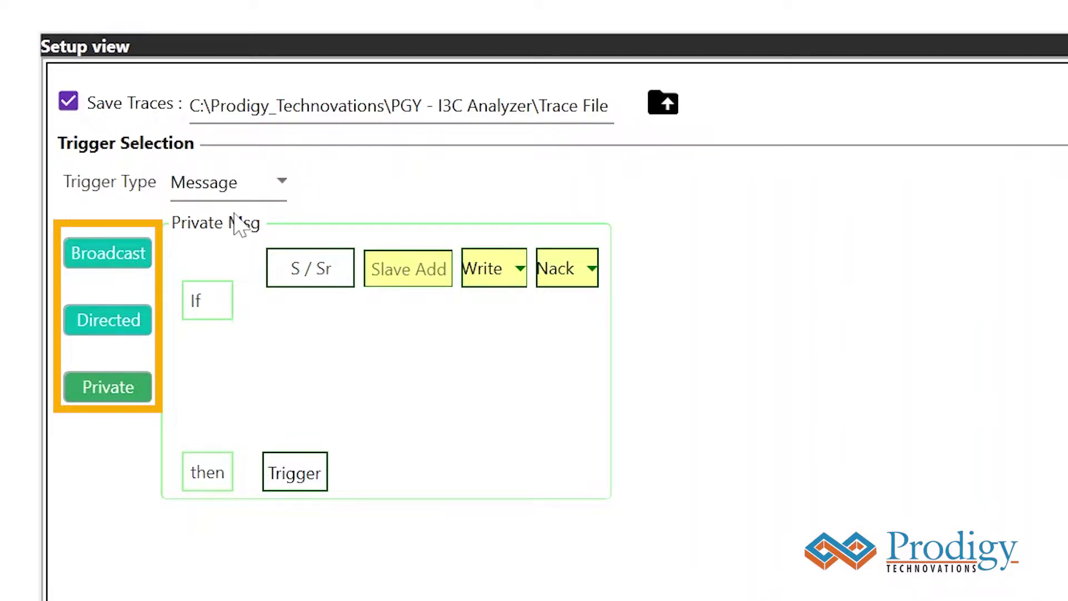
{"action": "left_click", "coordinate": [258, 183]}
{"action": "left_click", "coordinate": [234, 322]}
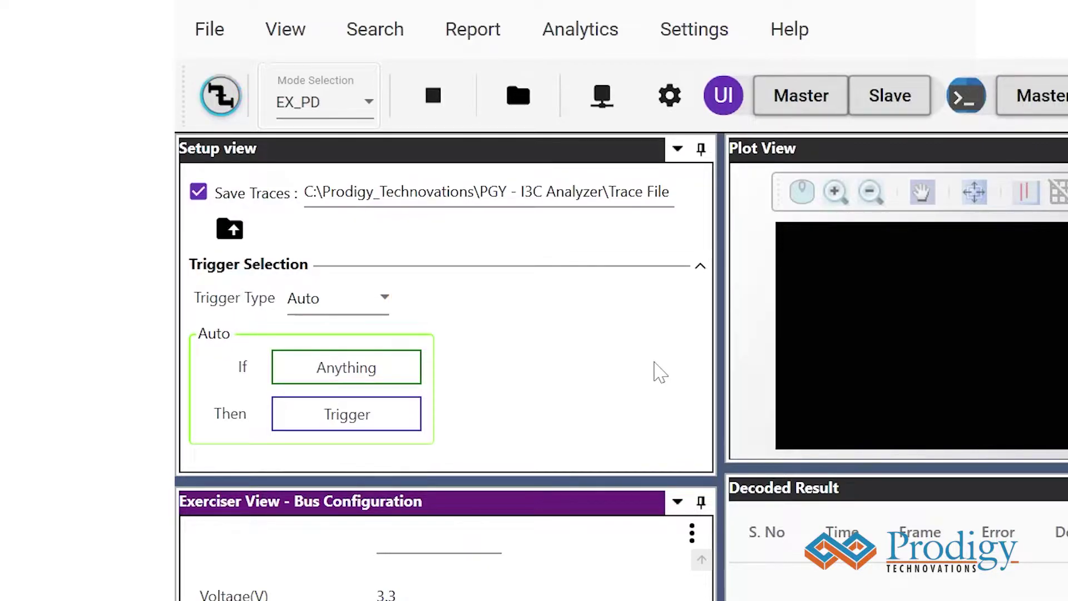
Delete the commented header lines from the master script and run the script
{"action": "left_click", "coordinate": [1027, 103]}
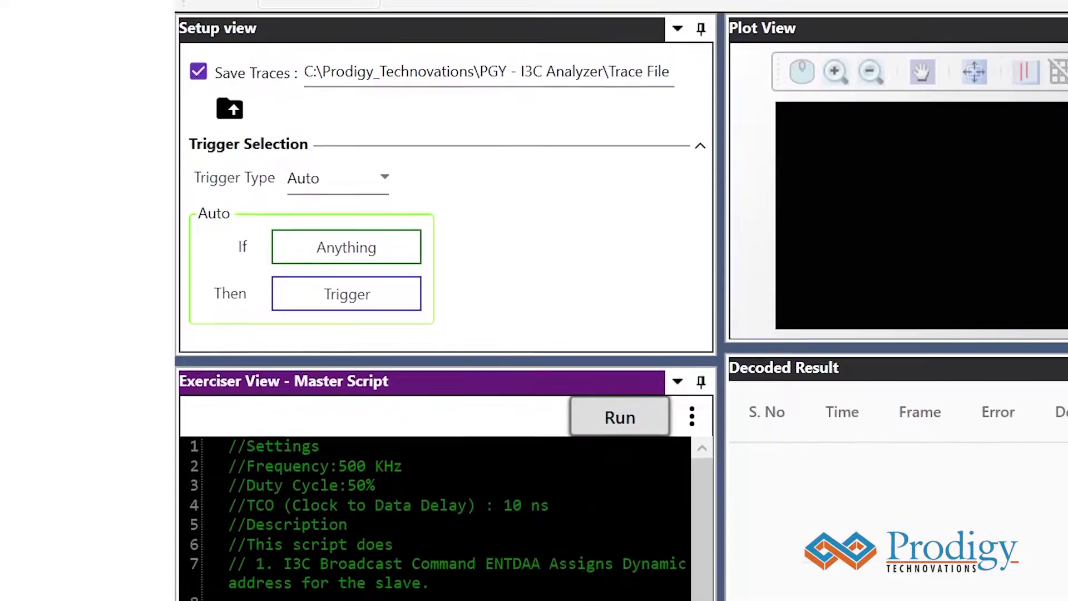
{"action": "left_click_drag", "start_coordinate": [432, 362], "coordinate": [222, 225]}
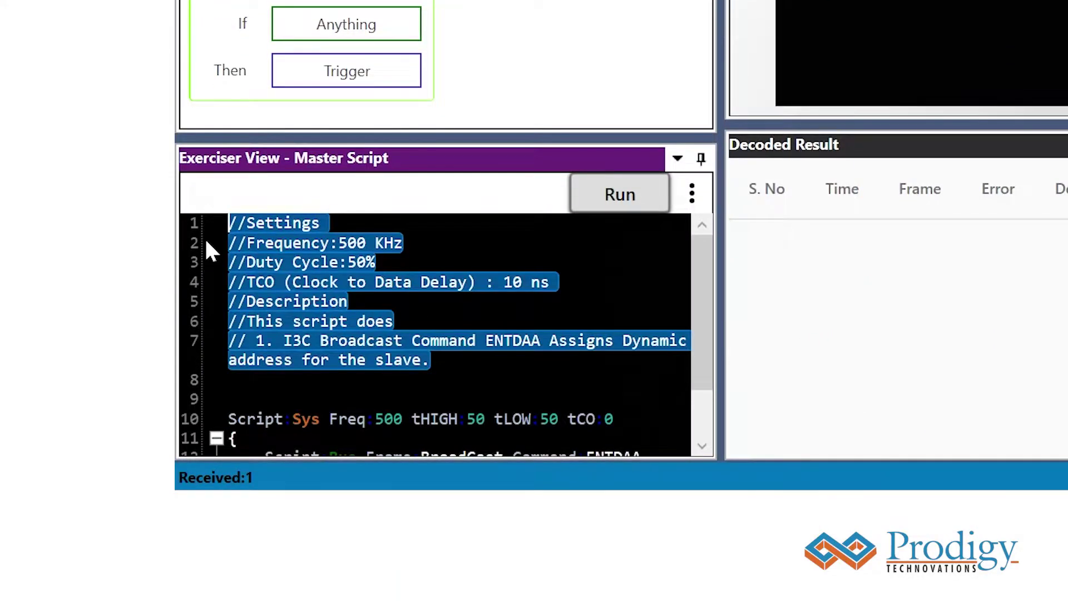
{"action": "key", "text": "Delete"}
{"action": "key", "text": "Delete"}
{"action": "key", "text": "Delete"}
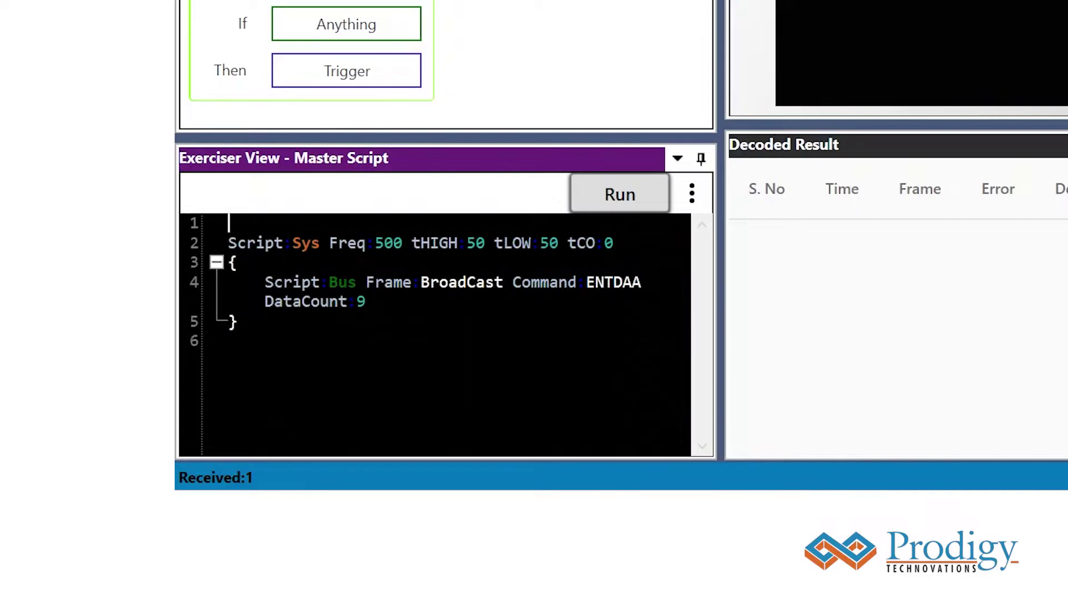
{"action": "left_click", "coordinate": [648, 221]}
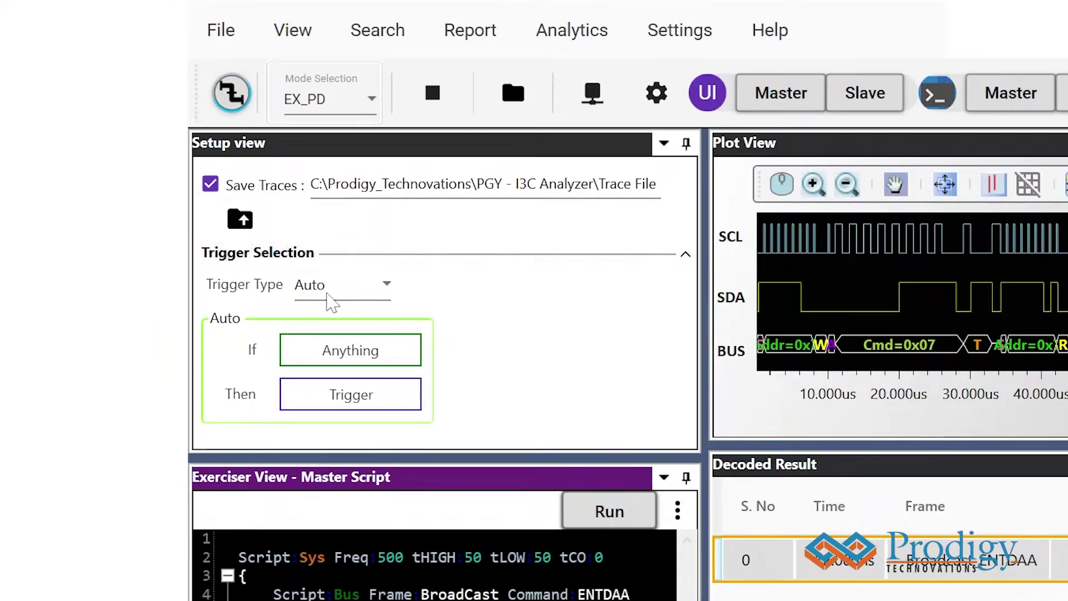
Choose a Message trigger of the Directed kind in an enlarged Setup view
{"action": "left_click", "coordinate": [165, 245]}
{"action": "left_click", "coordinate": [345, 363]}
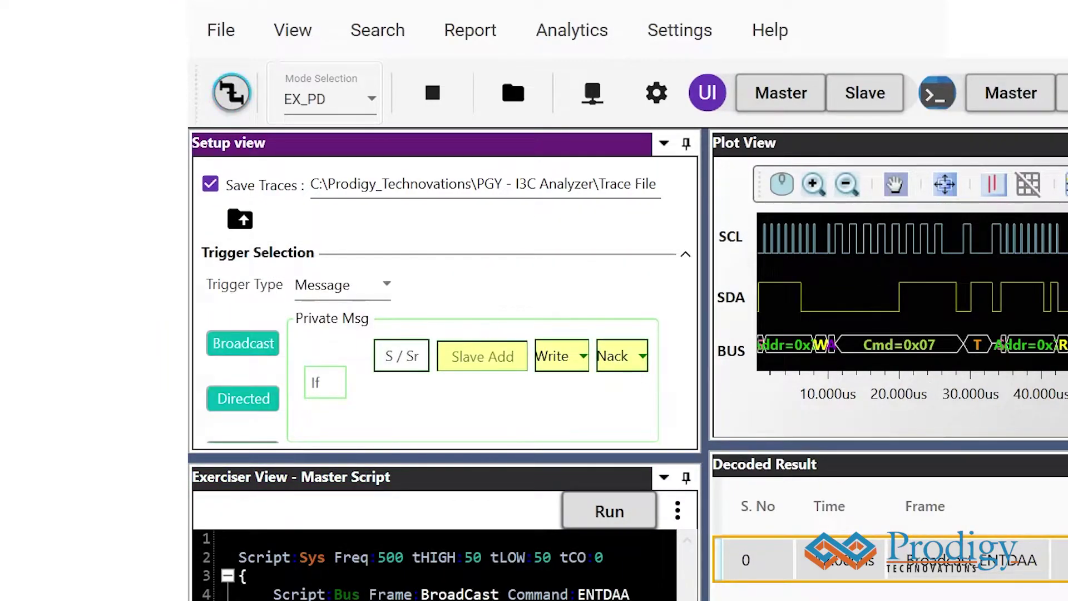
{"action": "left_click_drag", "start_coordinate": [409, 459], "coordinate": [410, 539]}
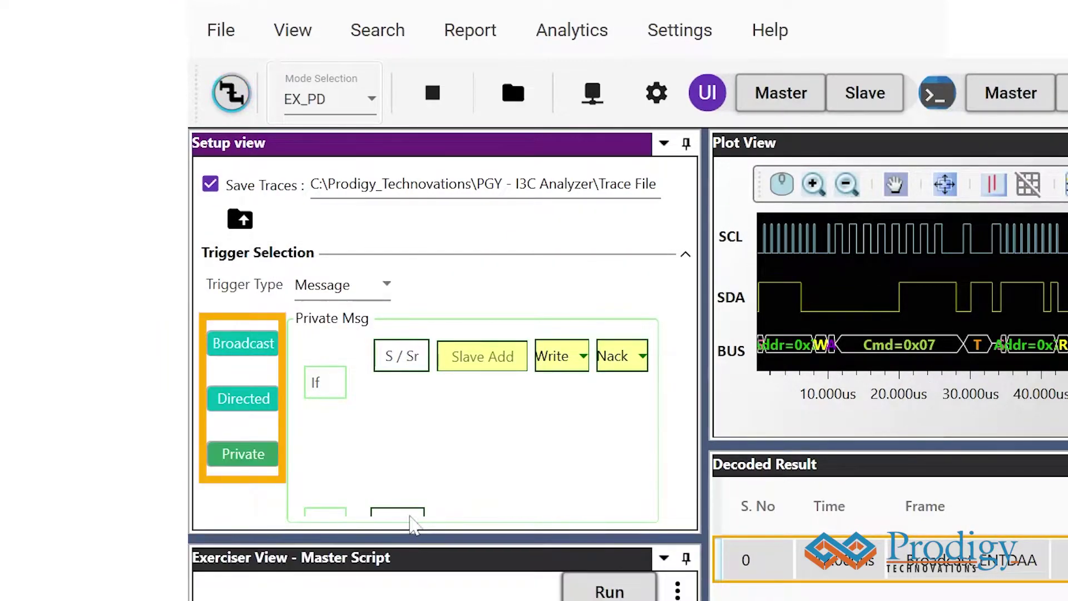
{"action": "left_click", "coordinate": [257, 399]}
{"action": "left_click", "coordinate": [257, 344]}
{"action": "left_click", "coordinate": [255, 398]}
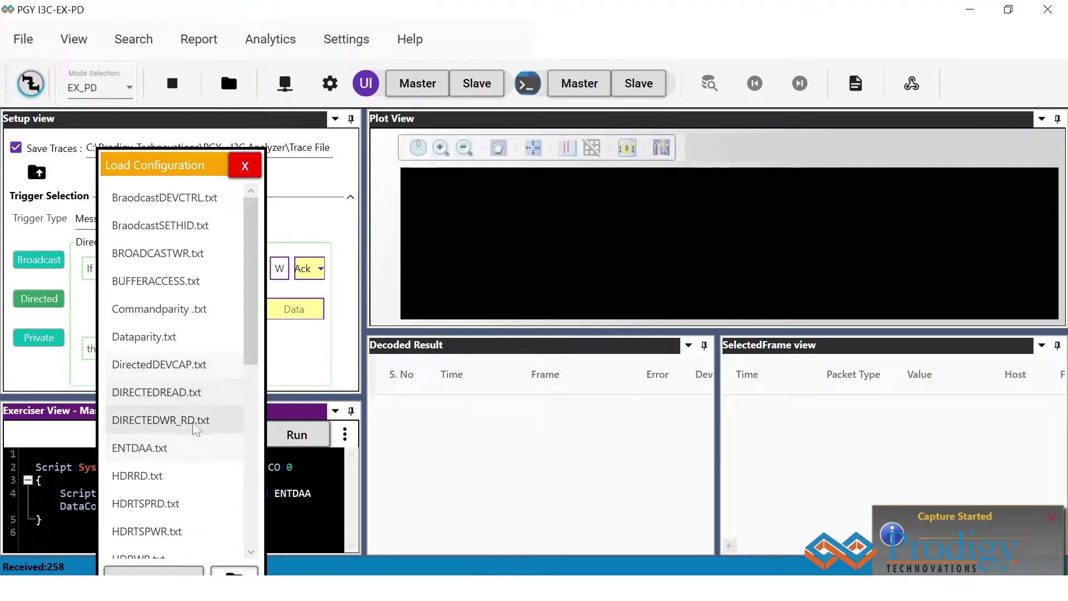
Load the DIRECTEDREAD.txt configuration into the master script
{"action": "left_click", "coordinate": [155, 393]}
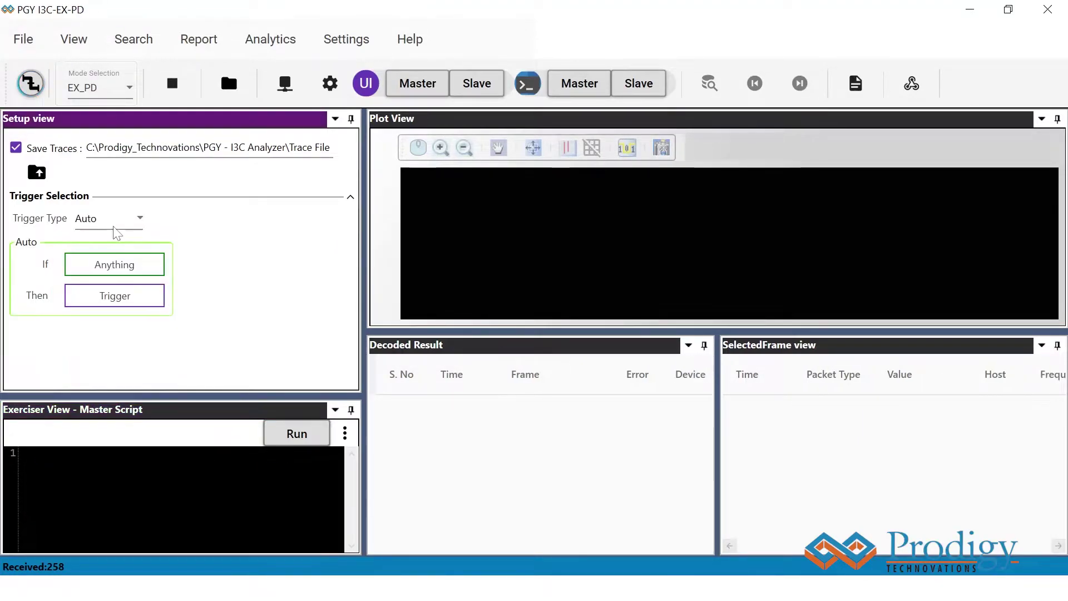
Set the trigger type to Message and select the Directed CCC form
{"action": "left_click", "coordinate": [115, 228]}
{"action": "left_click", "coordinate": [89, 272]}
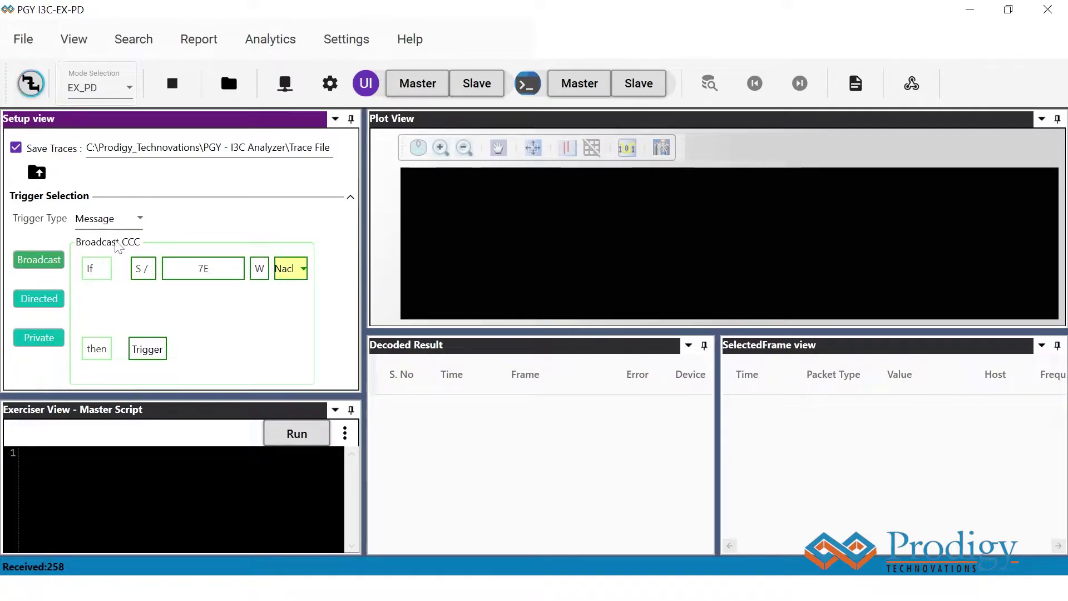
{"action": "left_click", "coordinate": [39, 299]}
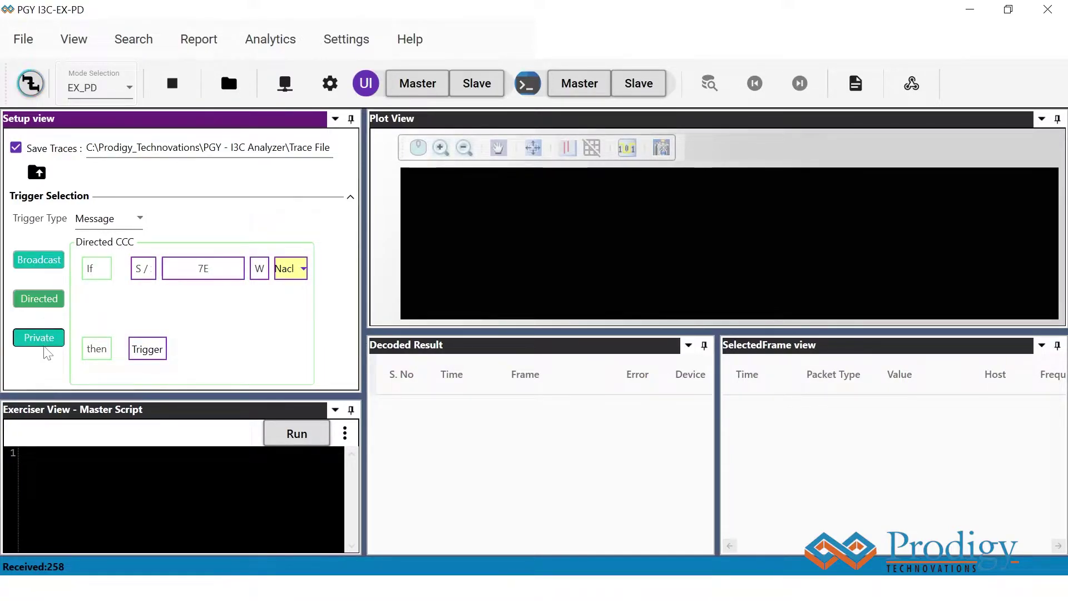
{"action": "left_click", "coordinate": [39, 338]}
{"action": "left_click", "coordinate": [39, 262]}
{"action": "left_click", "coordinate": [39, 299]}
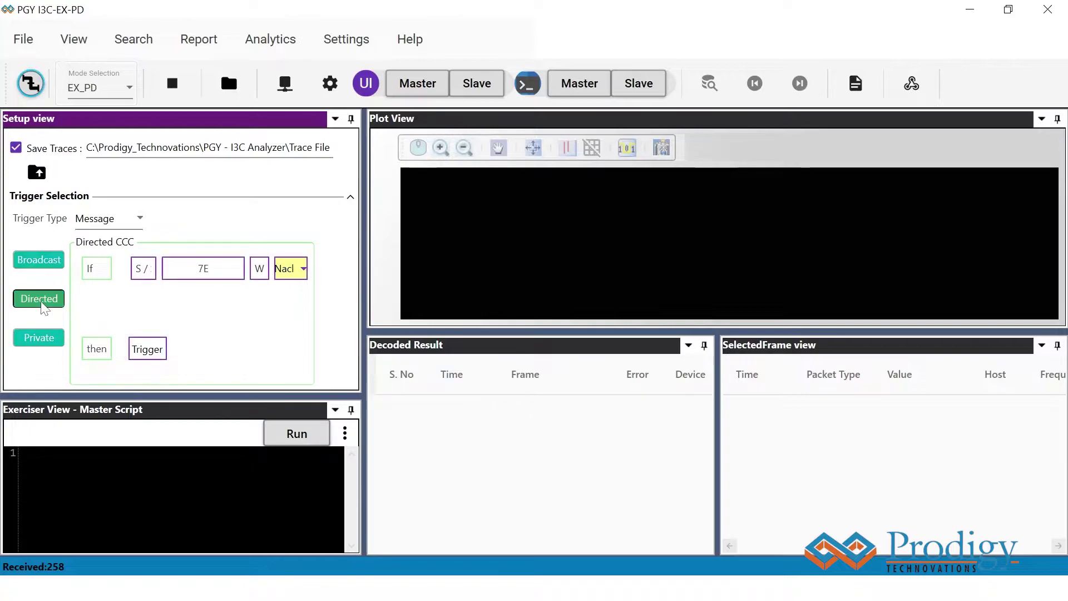
Set the Directed CCC trigger condition to Ack with the GETPID command
{"action": "left_click", "coordinate": [302, 270]}
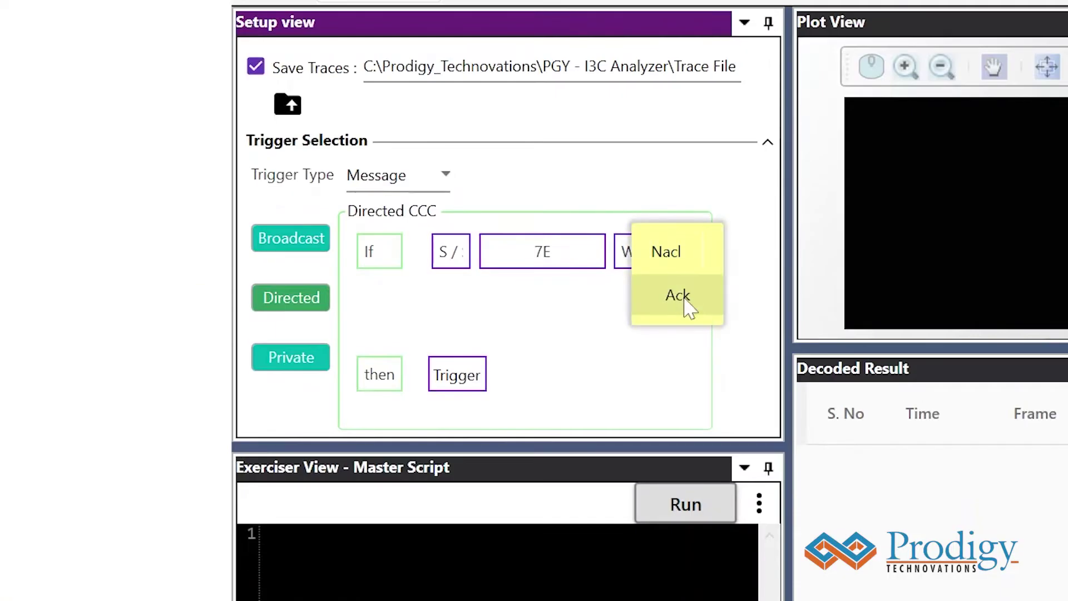
{"action": "left_click", "coordinate": [678, 296]}
{"action": "left_click", "coordinate": [499, 317]}
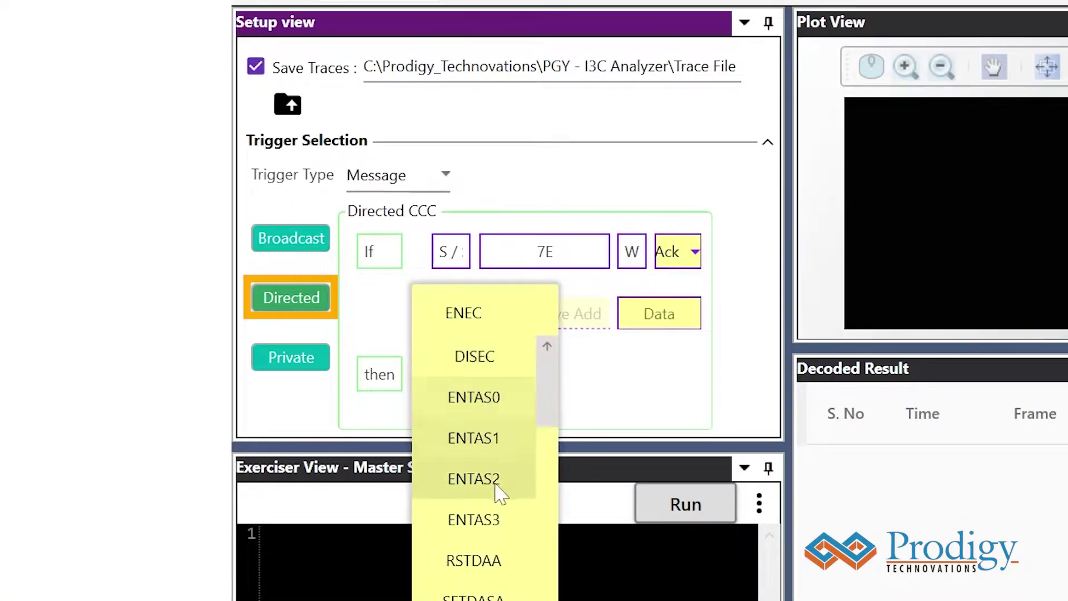
{"action": "scroll", "coordinate": [506, 556], "scroll_direction": "down", "scroll_amount": 2}
{"action": "scroll", "coordinate": [503, 560], "scroll_direction": "down", "scroll_amount": 1}
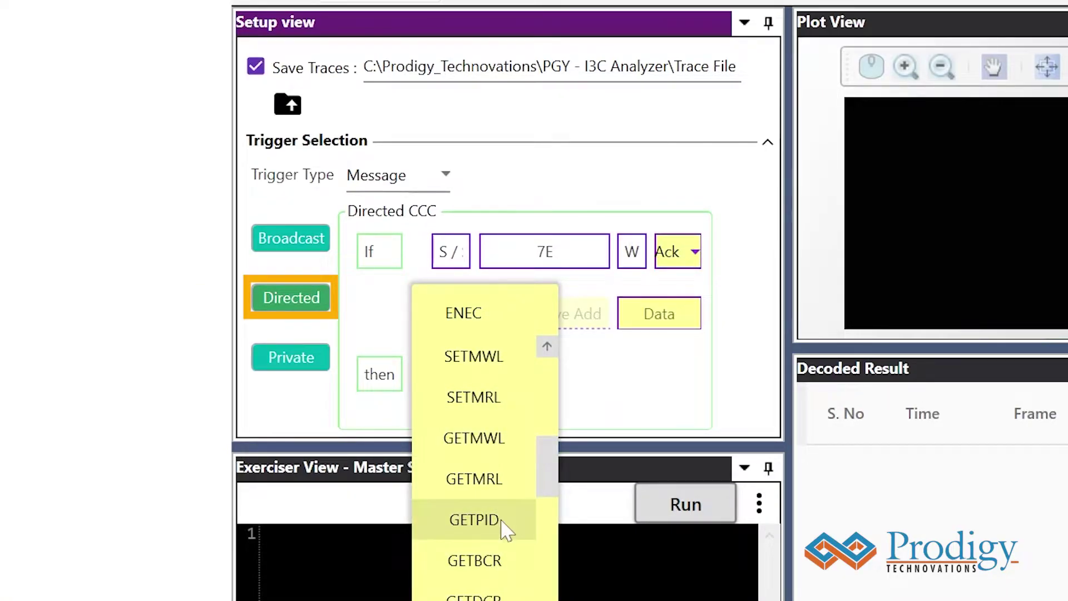
{"action": "left_click", "coordinate": [461, 528]}
Start the capture and run the master script from the enlarged Exerciser view
{"action": "left_click", "coordinate": [172, 84]}
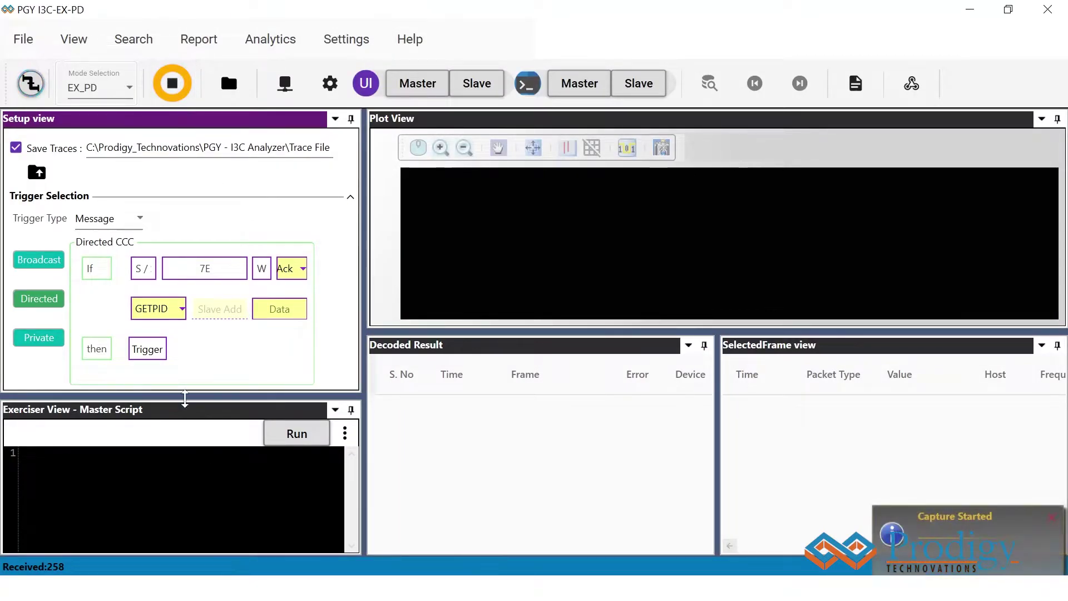
{"action": "left_click_drag", "start_coordinate": [185, 397], "coordinate": [185, 345]}
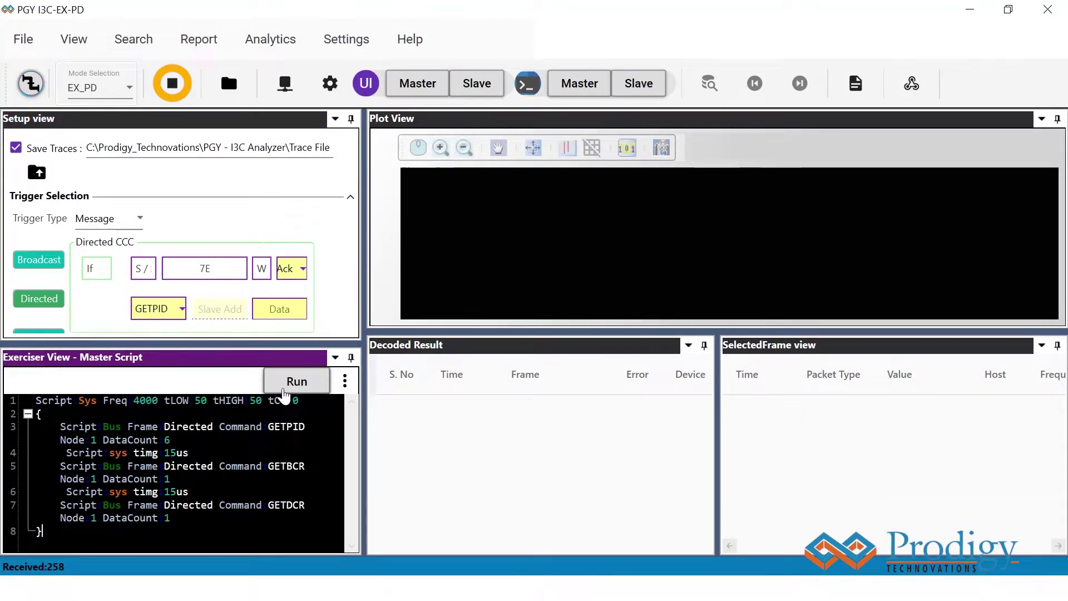
{"action": "left_click", "coordinate": [289, 384]}
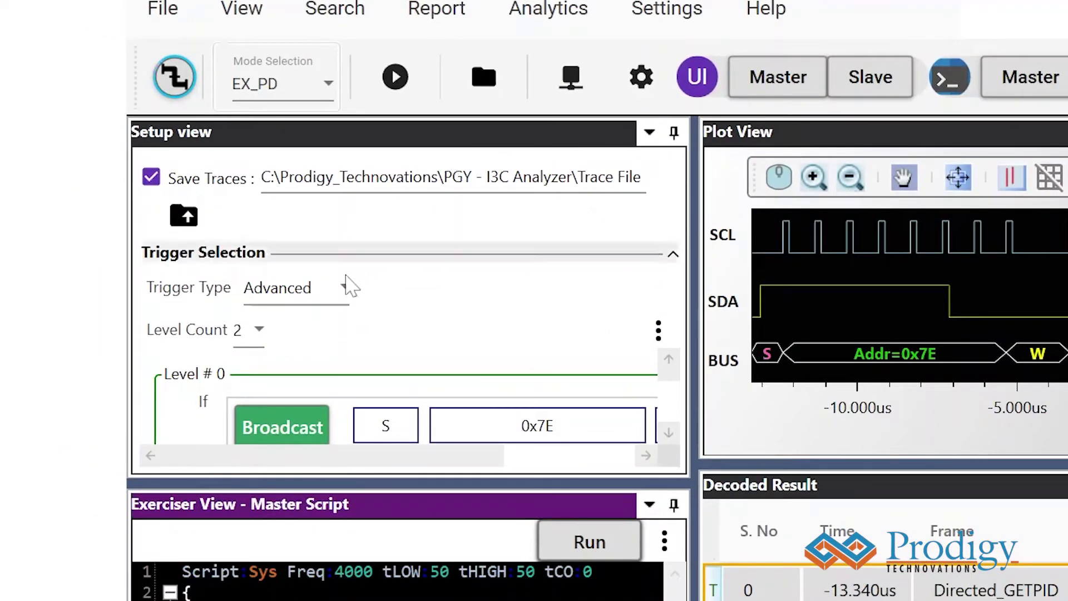
Detach the Setup view with the Advanced trigger type as a floating window and maximize it
{"action": "left_click", "coordinate": [139, 218]}
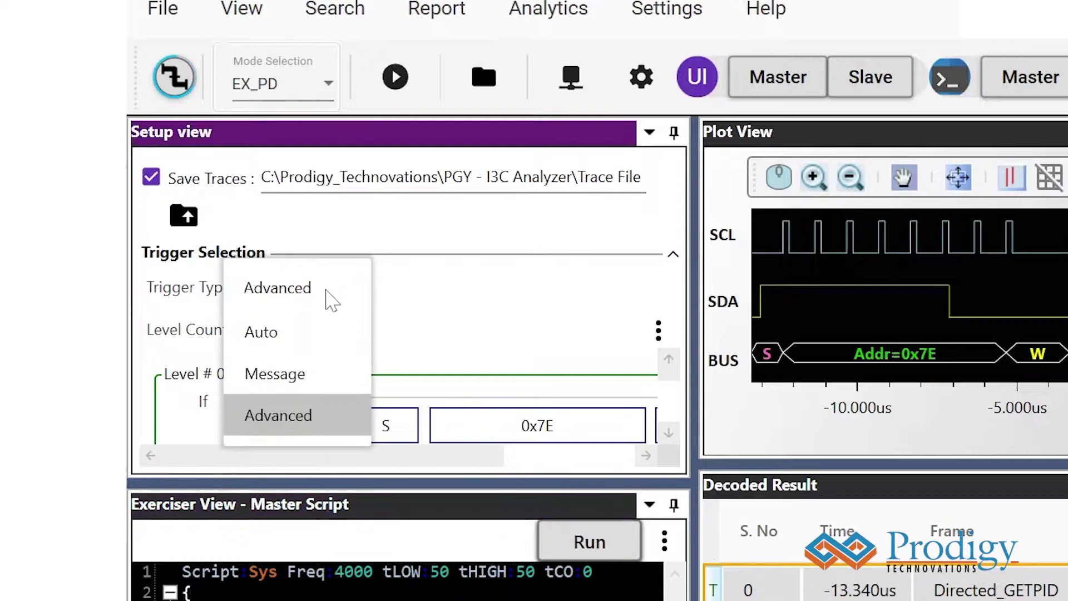
{"action": "left_click", "coordinate": [650, 138]}
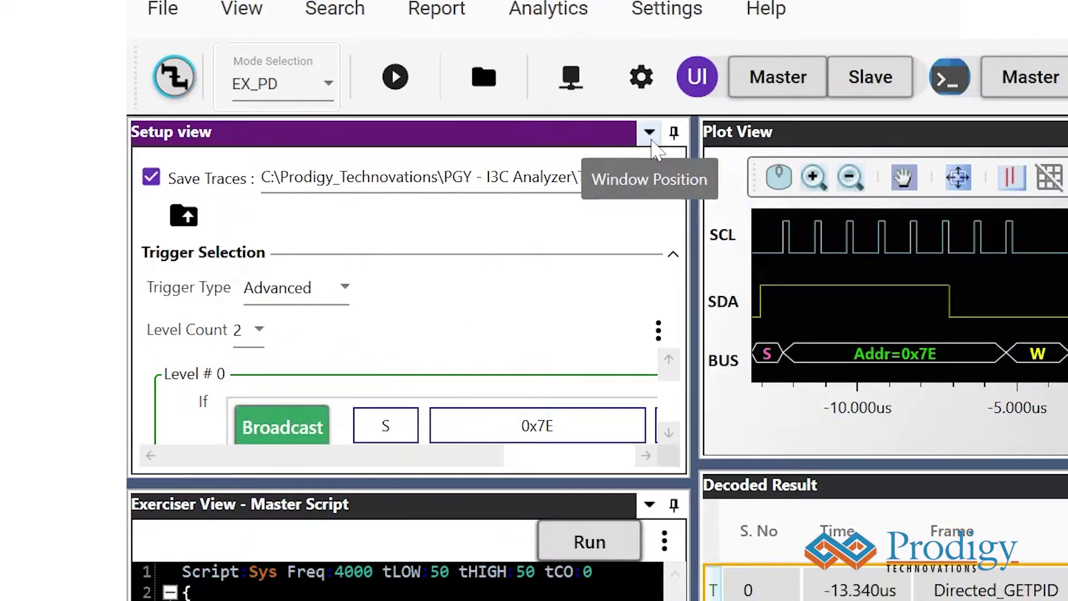
{"action": "left_click", "coordinate": [651, 138]}
{"action": "left_click", "coordinate": [690, 189]}
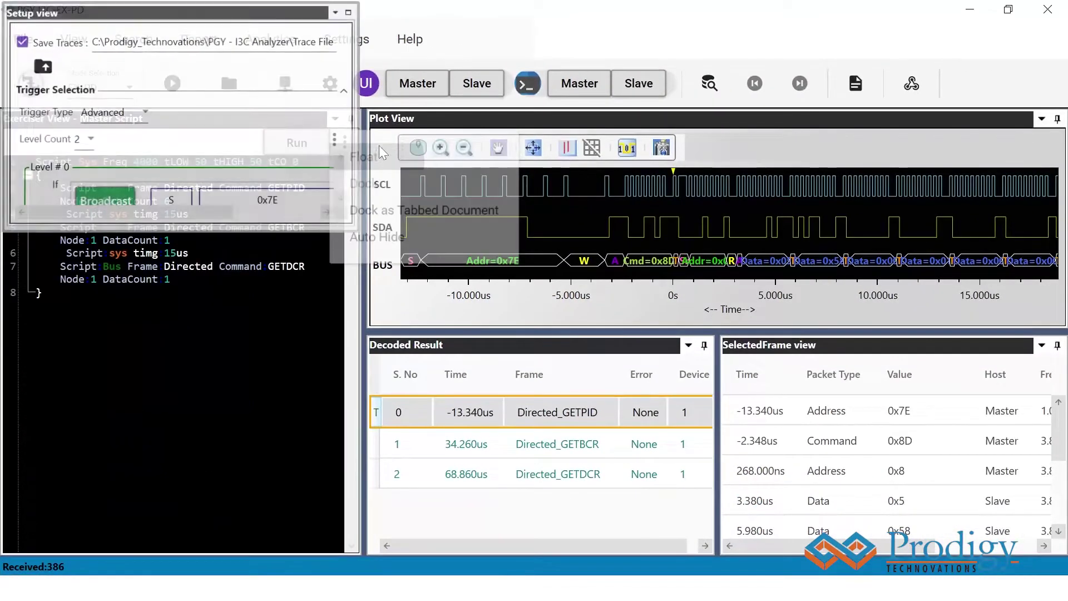
{"action": "left_click", "coordinate": [348, 12]}
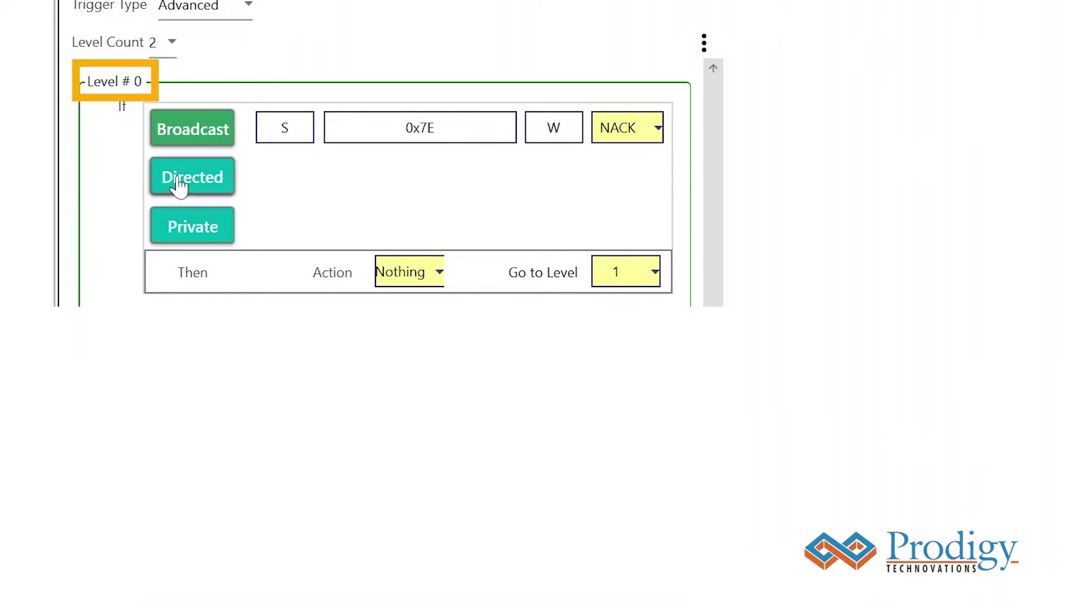
Set Level 0's If condition to a Directed message with ACK and the GETPID command
{"action": "left_click", "coordinate": [225, 181]}
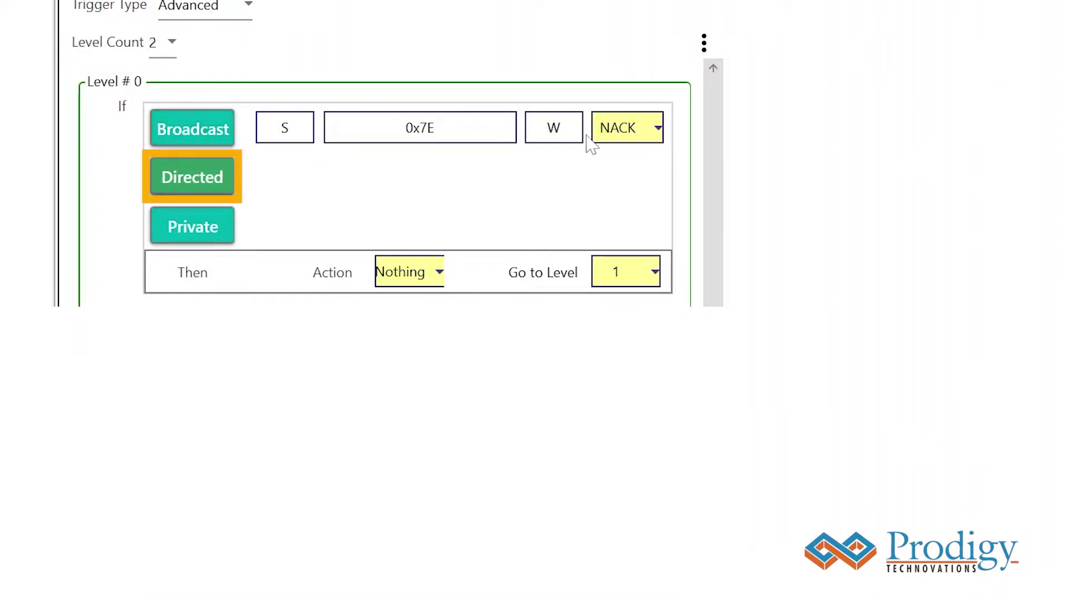
{"action": "left_click", "coordinate": [627, 139]}
{"action": "left_click", "coordinate": [634, 179]}
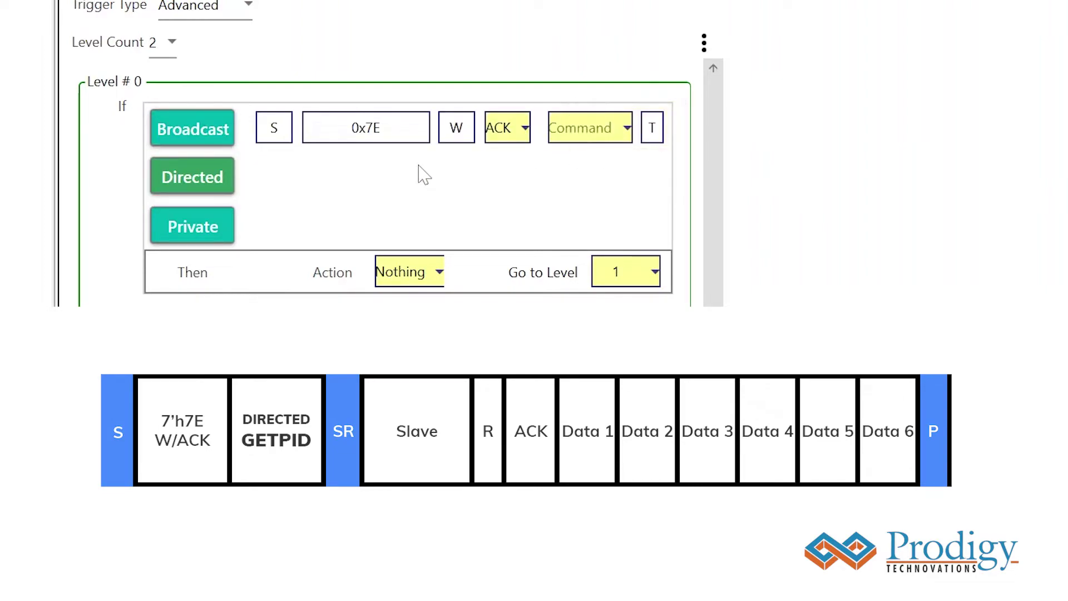
{"action": "left_click", "coordinate": [626, 135]}
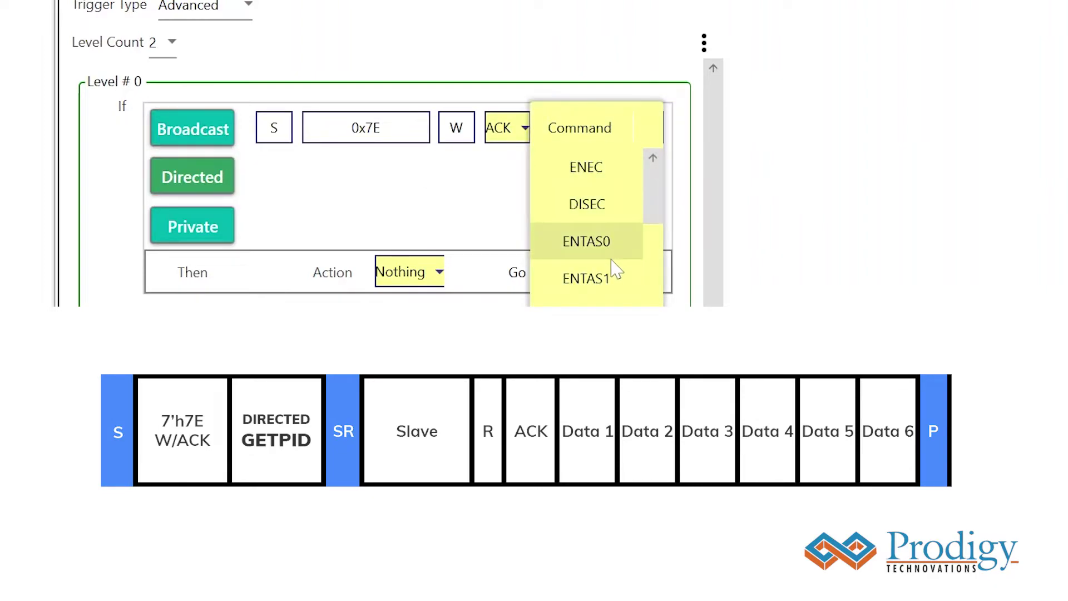
{"action": "scroll", "coordinate": [615, 245], "scroll_direction": "down", "scroll_amount": 3}
{"action": "scroll", "coordinate": [615, 245], "scroll_direction": "down", "scroll_amount": 3}
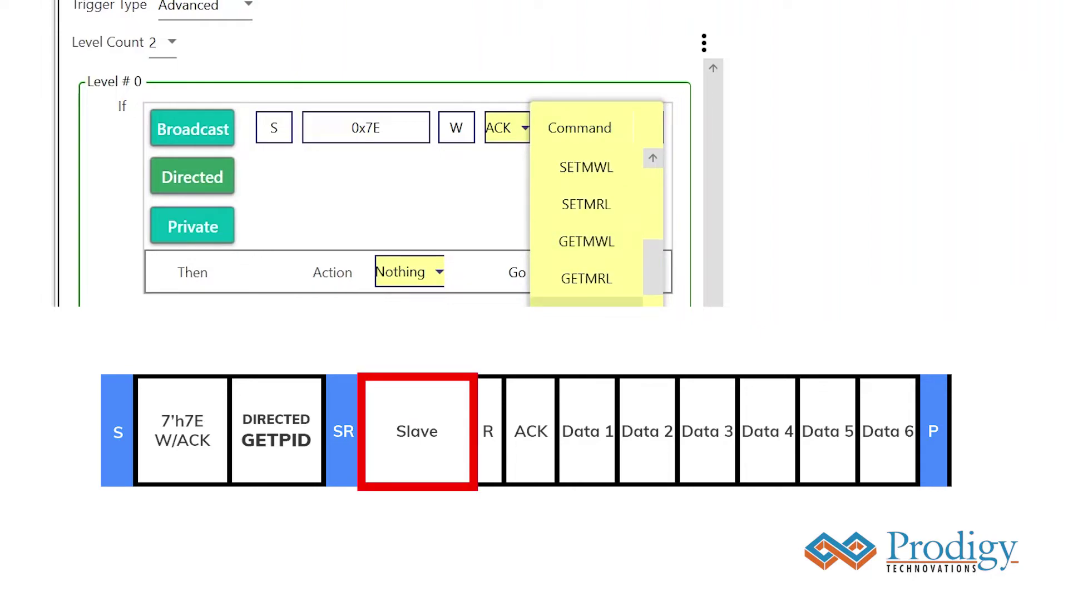
{"action": "left_click", "coordinate": [617, 171]}
Set the slave address in Level 0's If condition to 8 and the slave response to ACK
{"action": "left_click", "coordinate": [323, 189]}
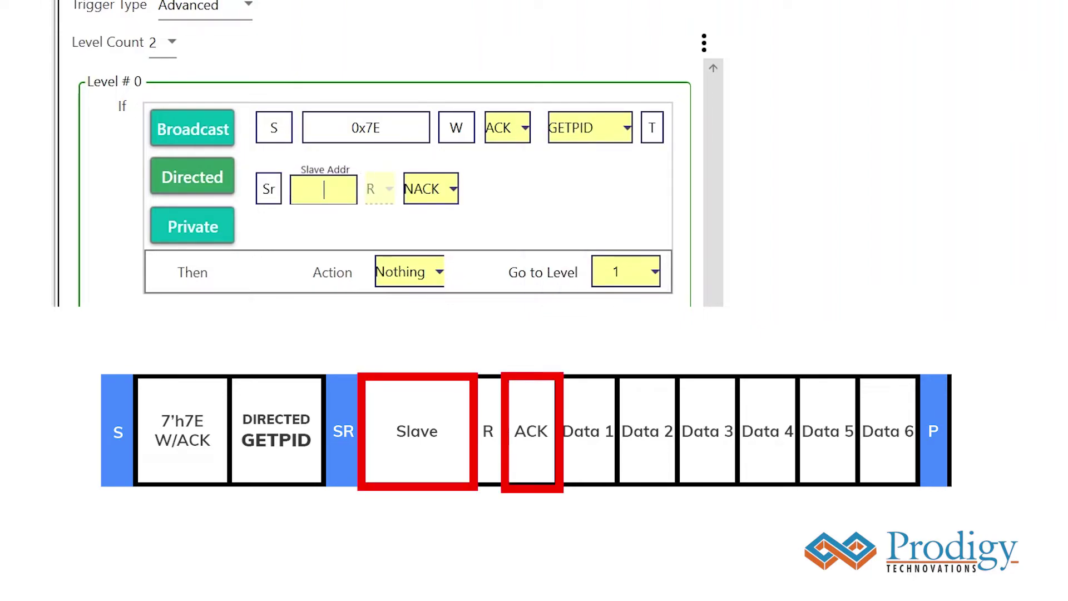
{"action": "type", "text": "8"}
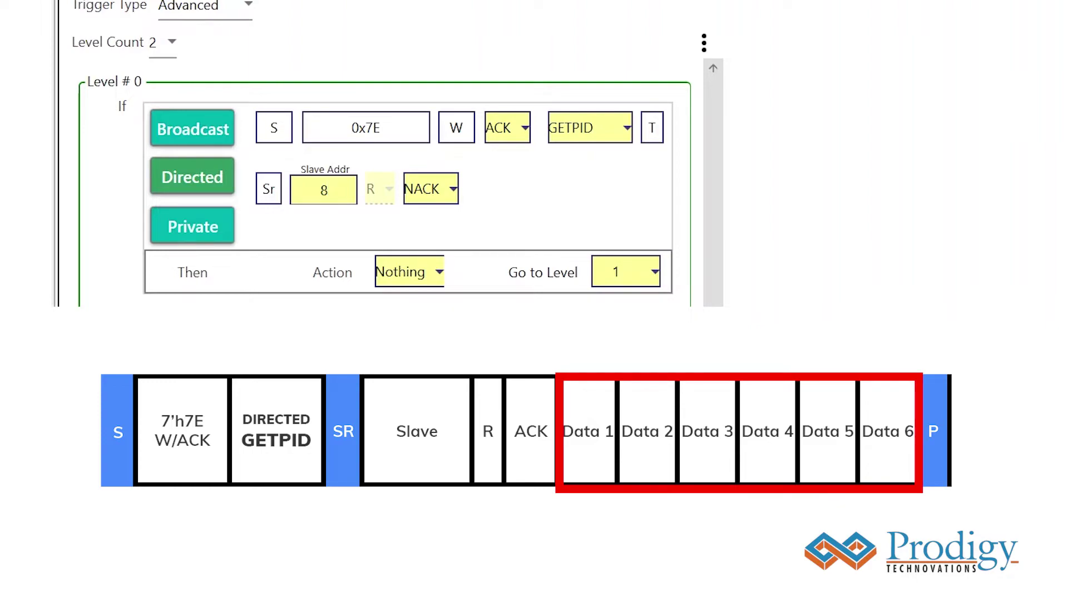
{"action": "left_click", "coordinate": [451, 195]}
{"action": "left_click", "coordinate": [453, 239]}
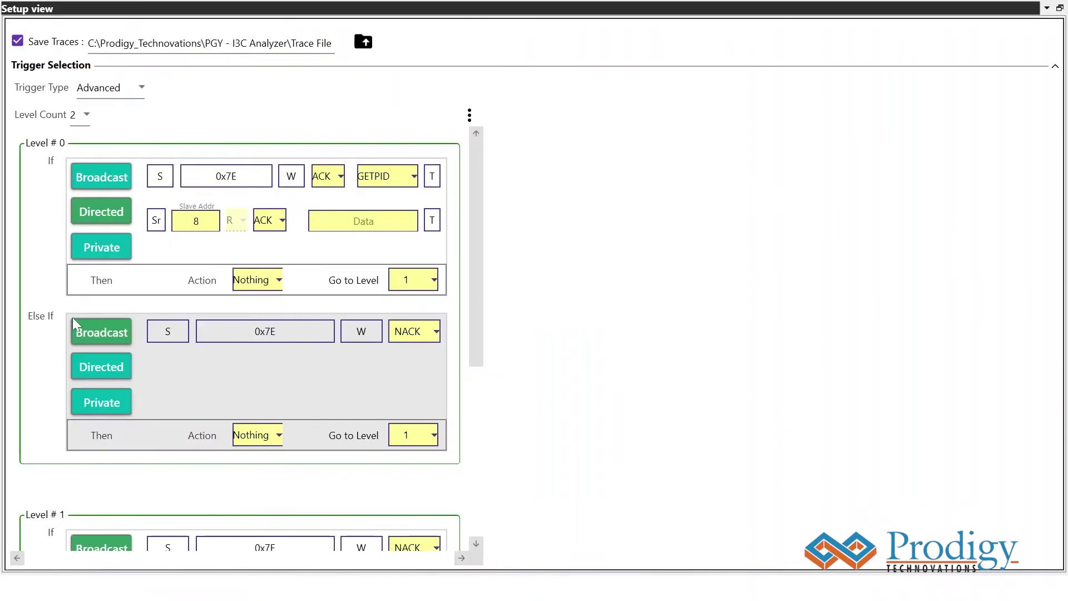
Set Level 1's If condition to a Directed message with ACK and the GETBCR command
{"action": "scroll", "coordinate": [310, 316], "scroll_direction": "down", "scroll_amount": 5}
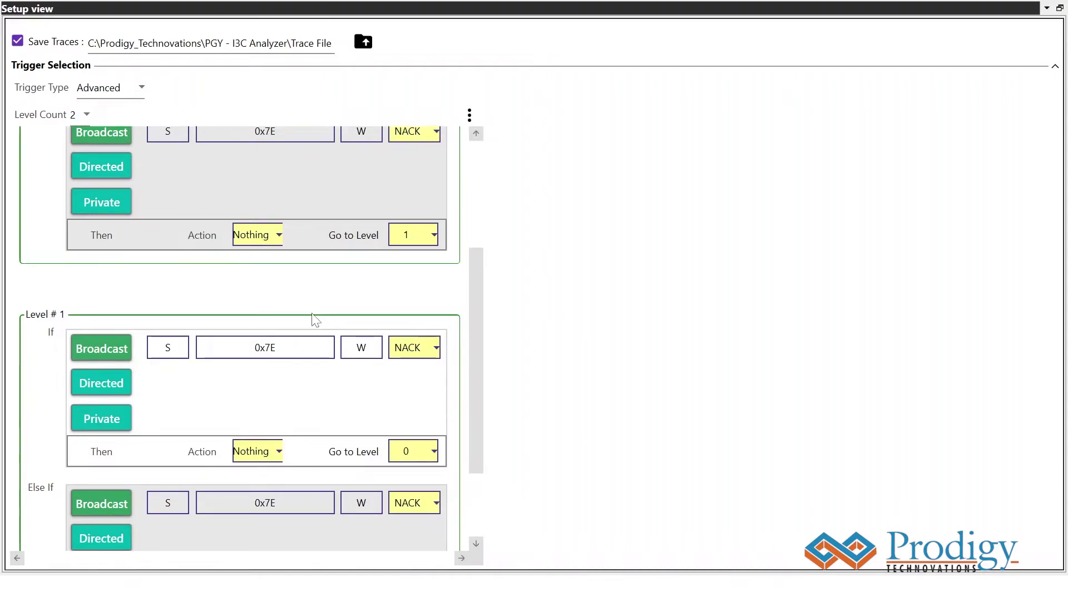
{"action": "left_click", "coordinate": [127, 386]}
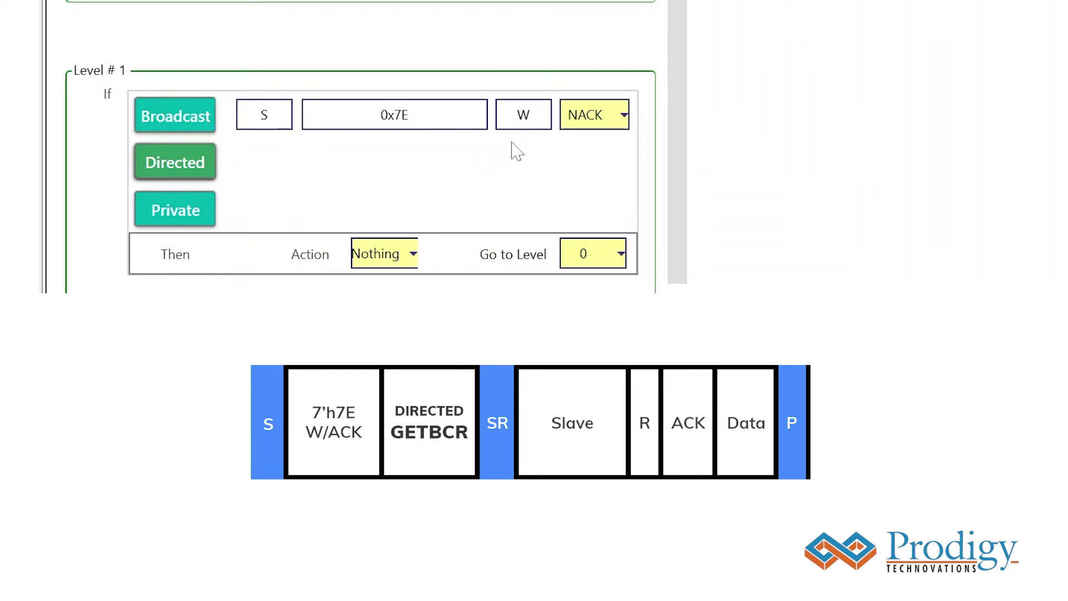
{"action": "left_click", "coordinate": [618, 138]}
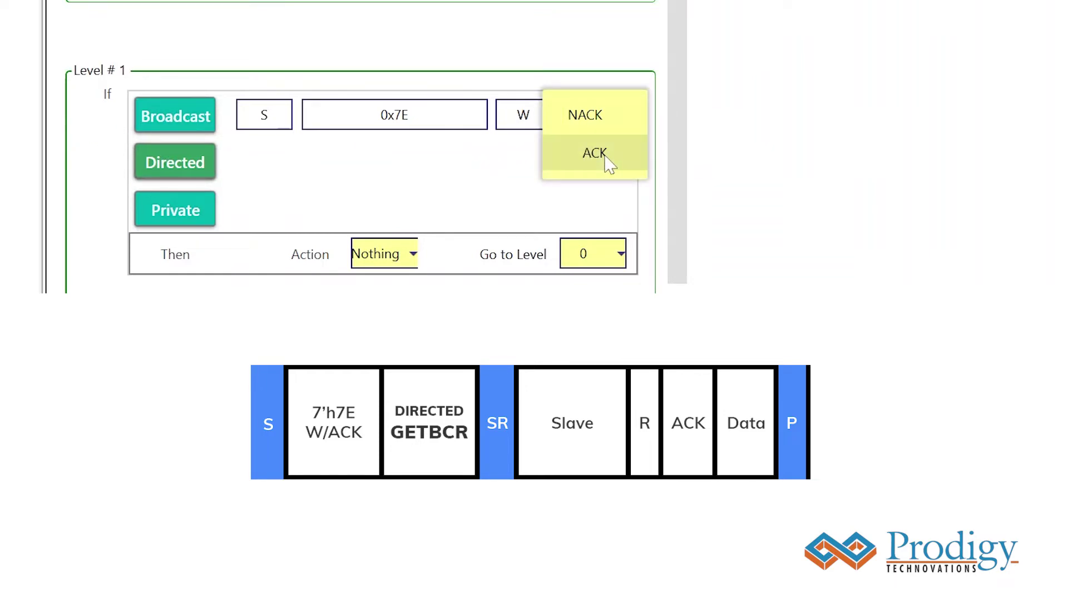
{"action": "left_click", "coordinate": [606, 161]}
{"action": "left_click", "coordinate": [567, 115]}
{"action": "scroll", "coordinate": [567, 228], "scroll_direction": "down", "scroll_amount": 4}
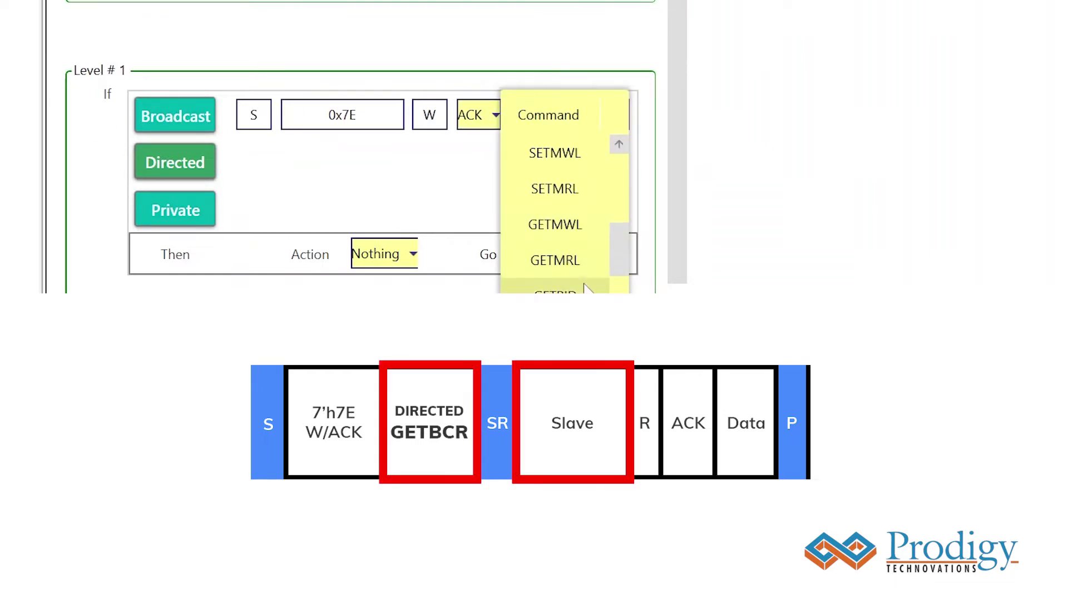
{"action": "left_click", "coordinate": [588, 330]}
Complete Level 1's If condition with slave address 8 and slave response ACK, and make it go to Level 2
{"action": "left_click", "coordinate": [300, 174]}
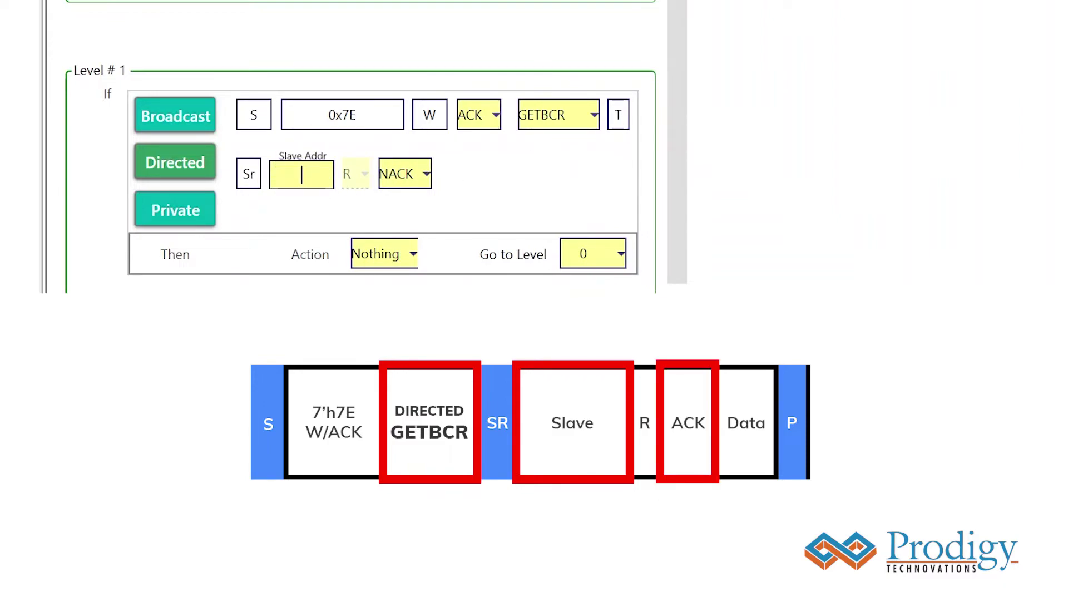
{"action": "left_click", "coordinate": [407, 184]}
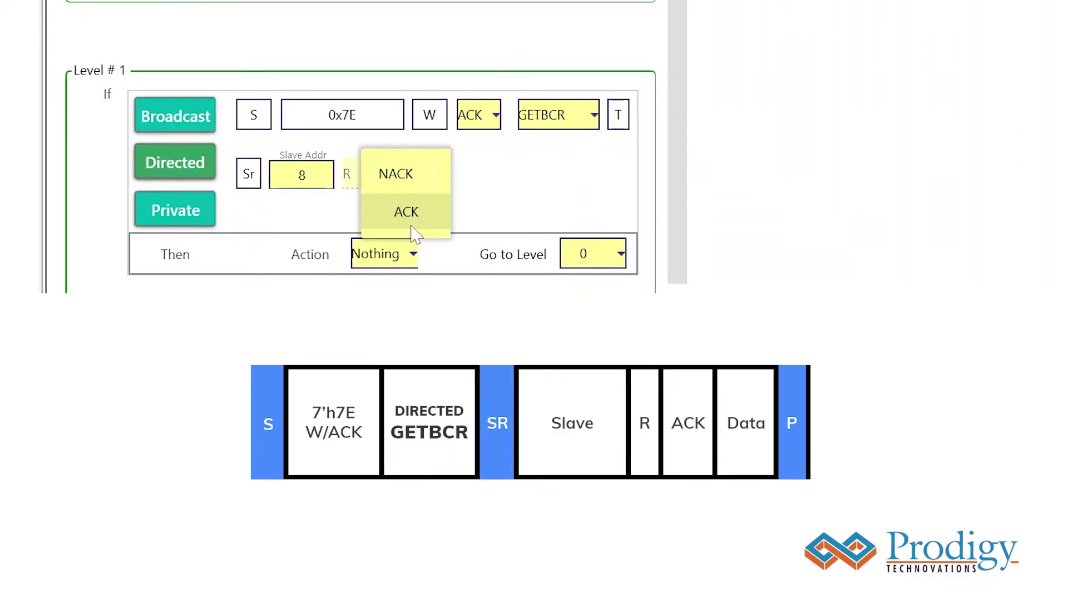
{"action": "left_click", "coordinate": [415, 229]}
{"action": "left_click", "coordinate": [606, 254]}
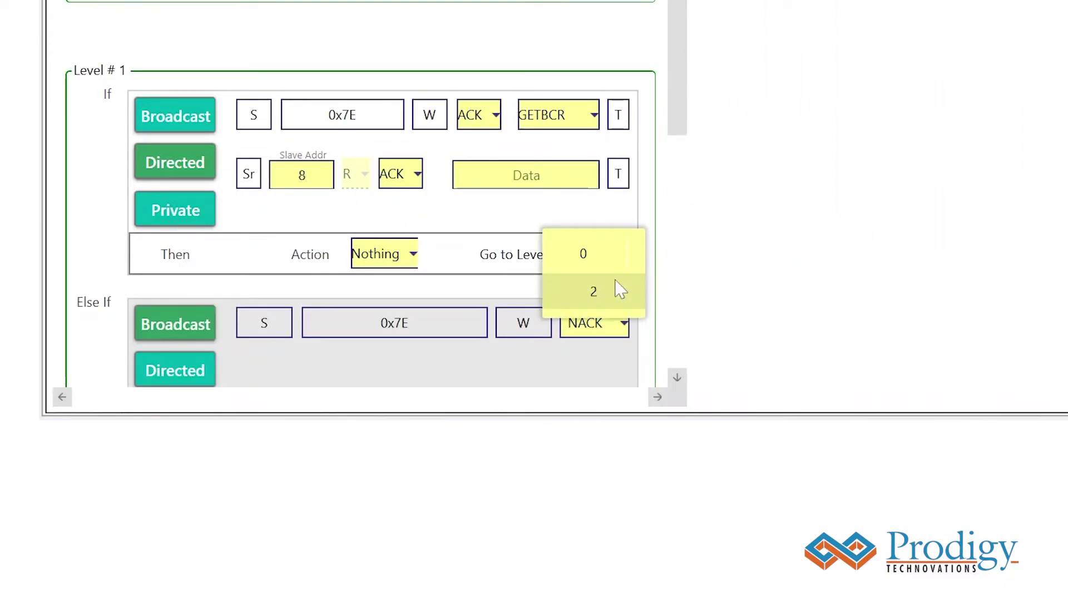
{"action": "left_click", "coordinate": [619, 289]}
Set the response to the 0x7E address in Level 2's If condition to ACK
{"action": "scroll", "coordinate": [374, 398], "scroll_direction": "down", "scroll_amount": 8}
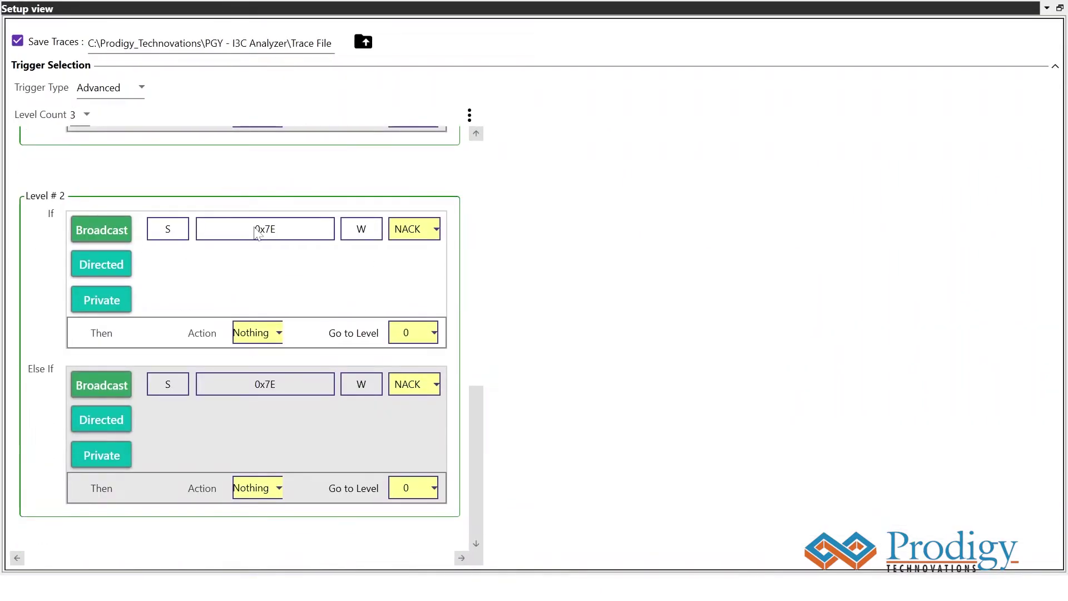
{"action": "scroll", "coordinate": [257, 232], "scroll_direction": "up", "scroll_amount": 6}
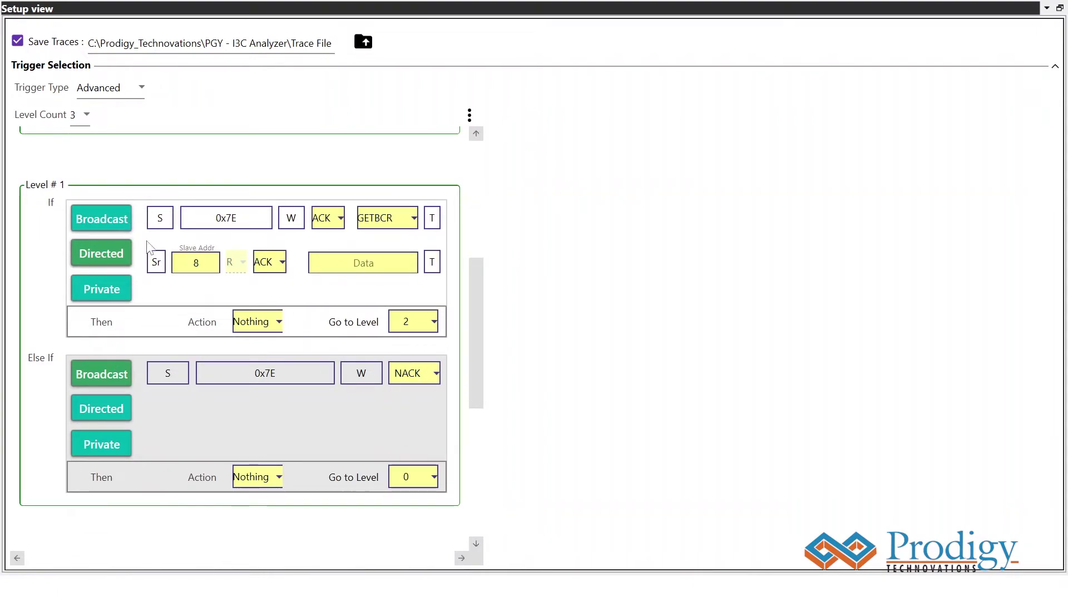
{"action": "scroll", "coordinate": [337, 370], "scroll_direction": "down", "scroll_amount": 5}
{"action": "scroll", "coordinate": [337, 370], "scroll_direction": "down", "scroll_amount": 2}
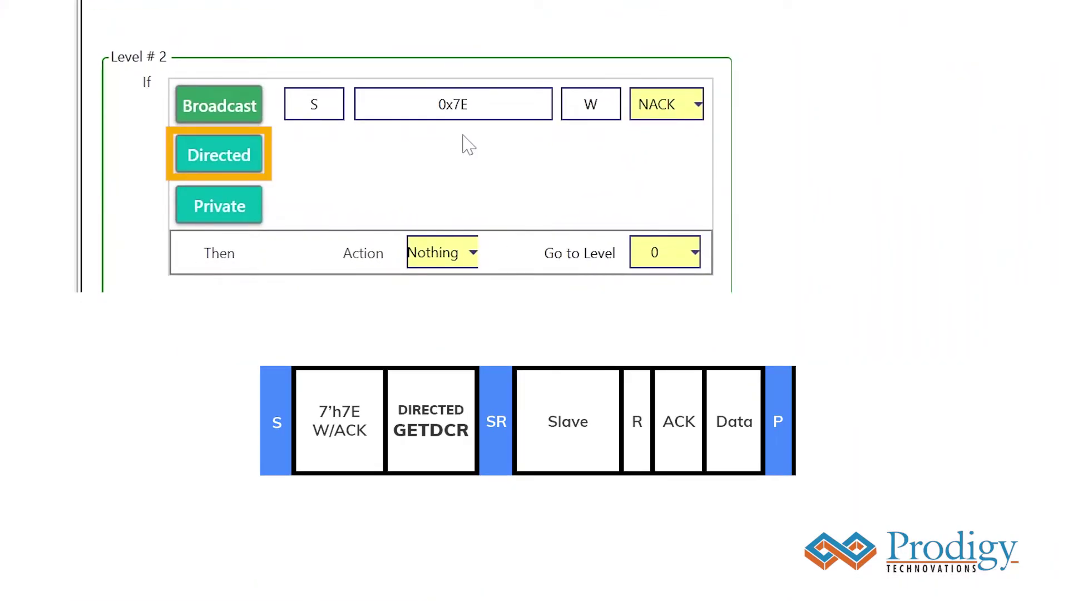
{"action": "left_click", "coordinate": [673, 104]}
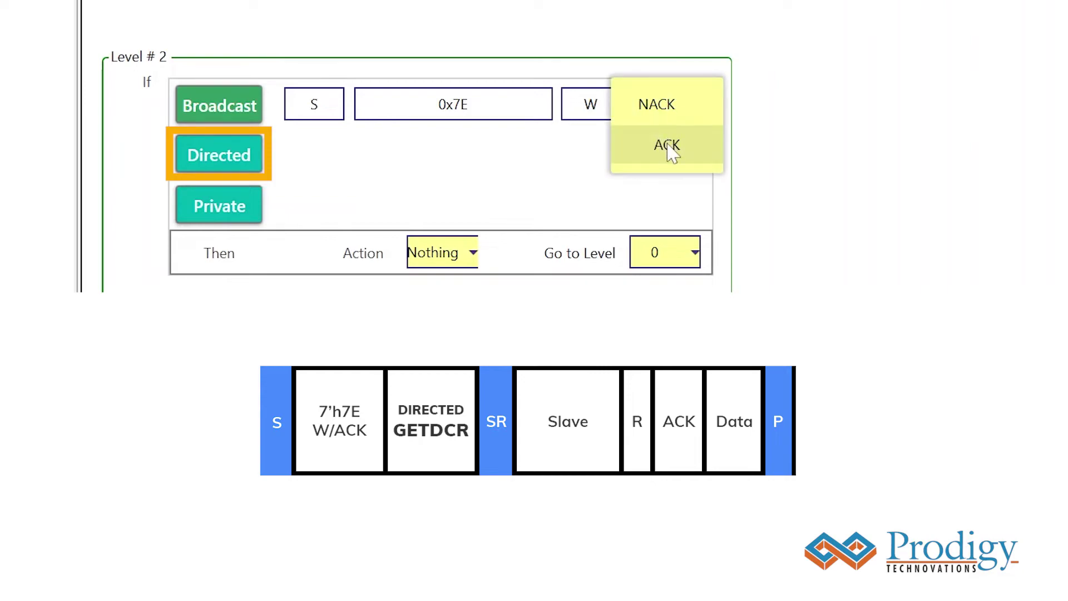
{"action": "left_click", "coordinate": [672, 145]}
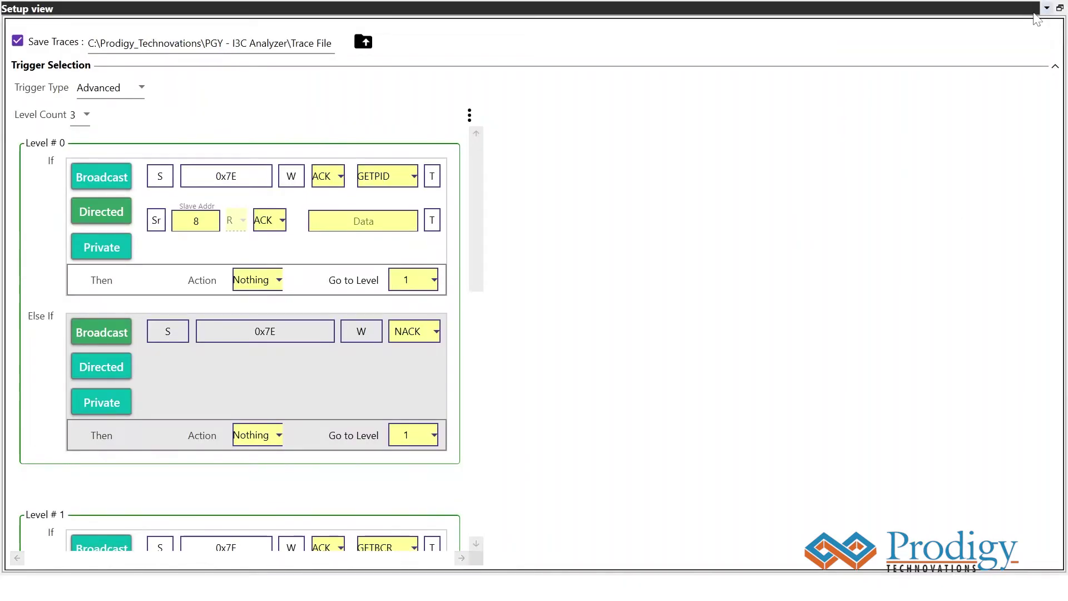
Dock the Setup view back into the main window and start the capture
{"action": "left_click", "coordinate": [1047, 8]}
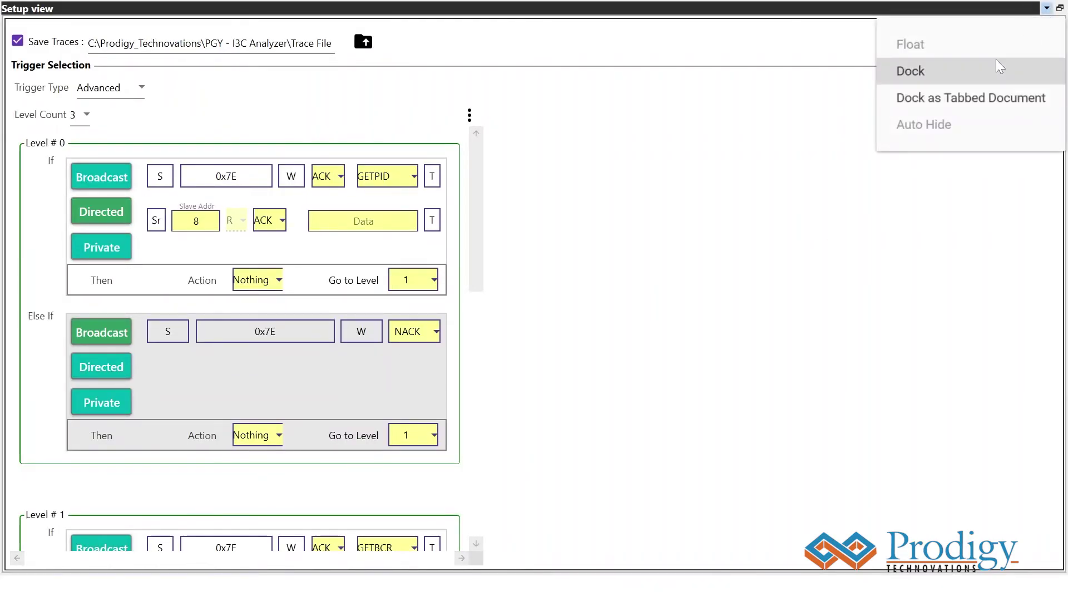
{"action": "left_click", "coordinate": [968, 69]}
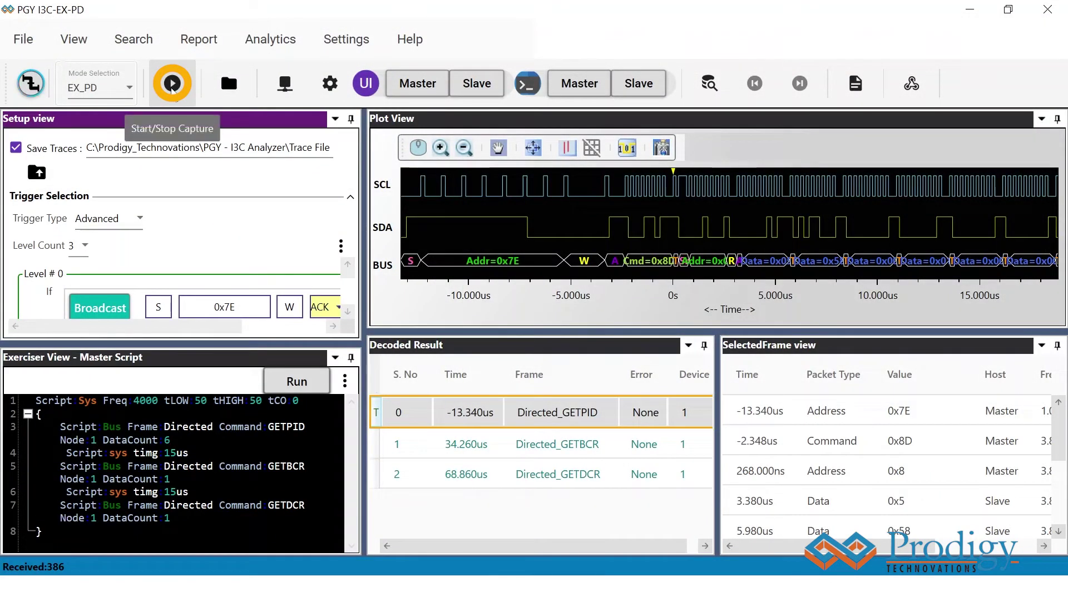
{"action": "left_click", "coordinate": [172, 84]}
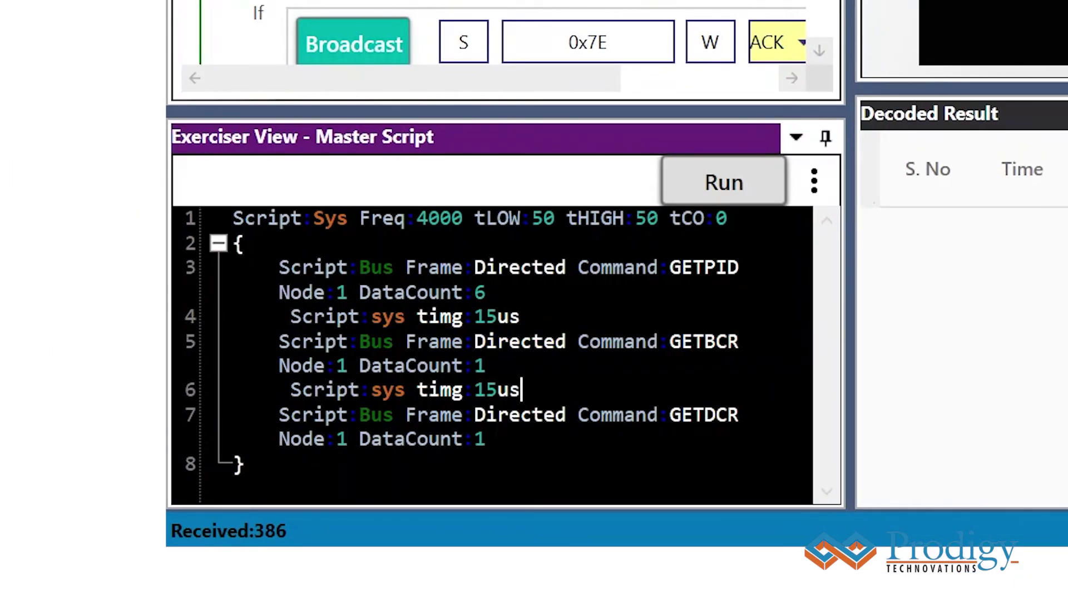
Run the master script with the GETPID, GETBCR and GETDCR commands and select the Directed_GETDCR frame in the decoded results
{"action": "left_click_drag", "start_coordinate": [772, 415], "coordinate": [671, 410]}
{"action": "left_click", "coordinate": [668, 468]}
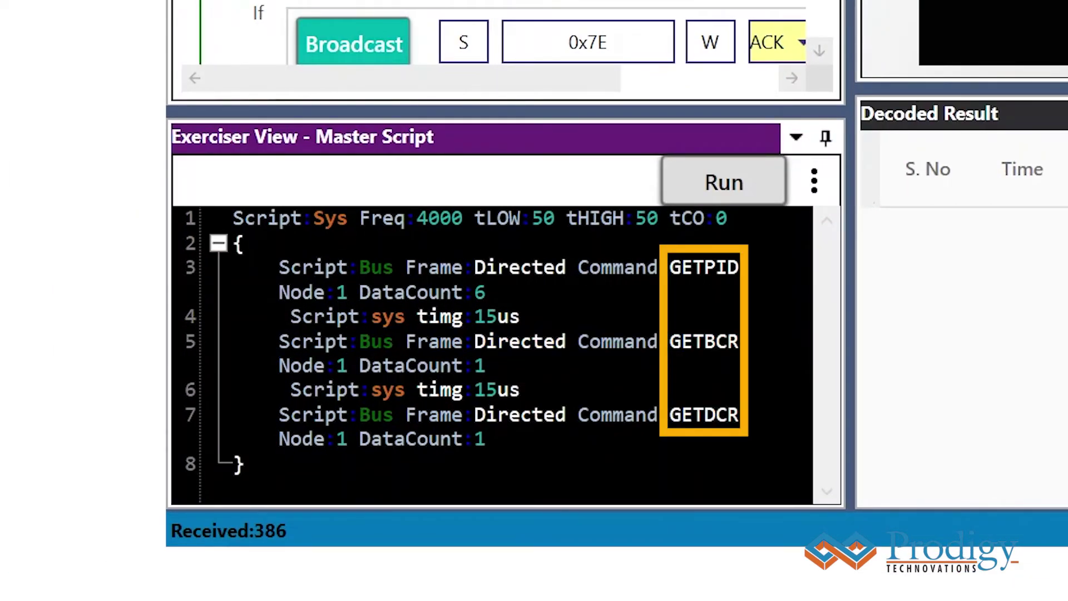
{"action": "left_click_drag", "start_coordinate": [523, 390], "coordinate": [277, 271]}
{"action": "left_click", "coordinate": [523, 390]}
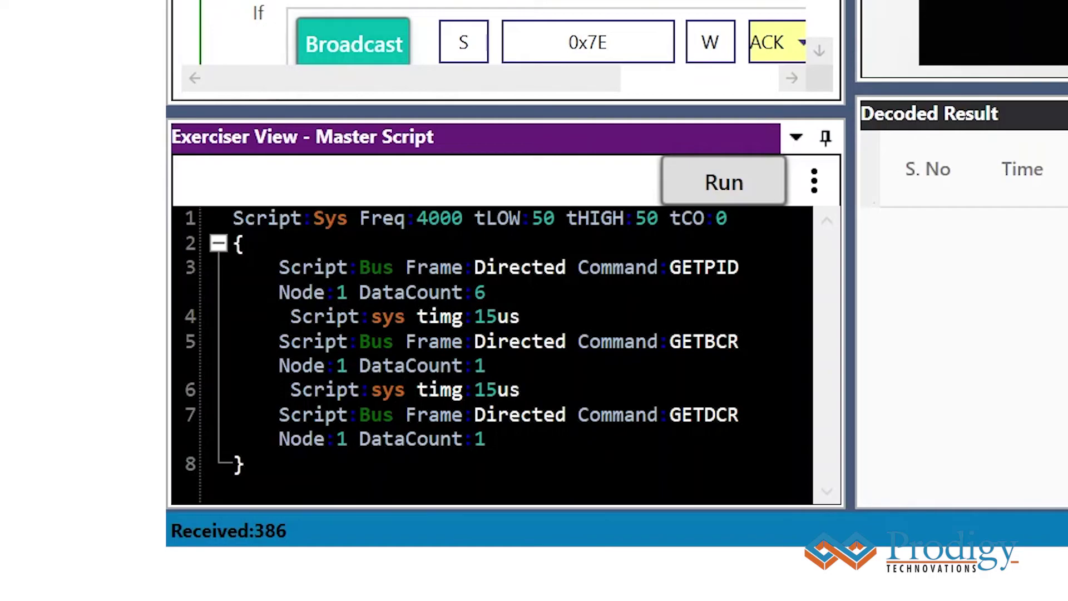
{"action": "left_click", "coordinate": [730, 199]}
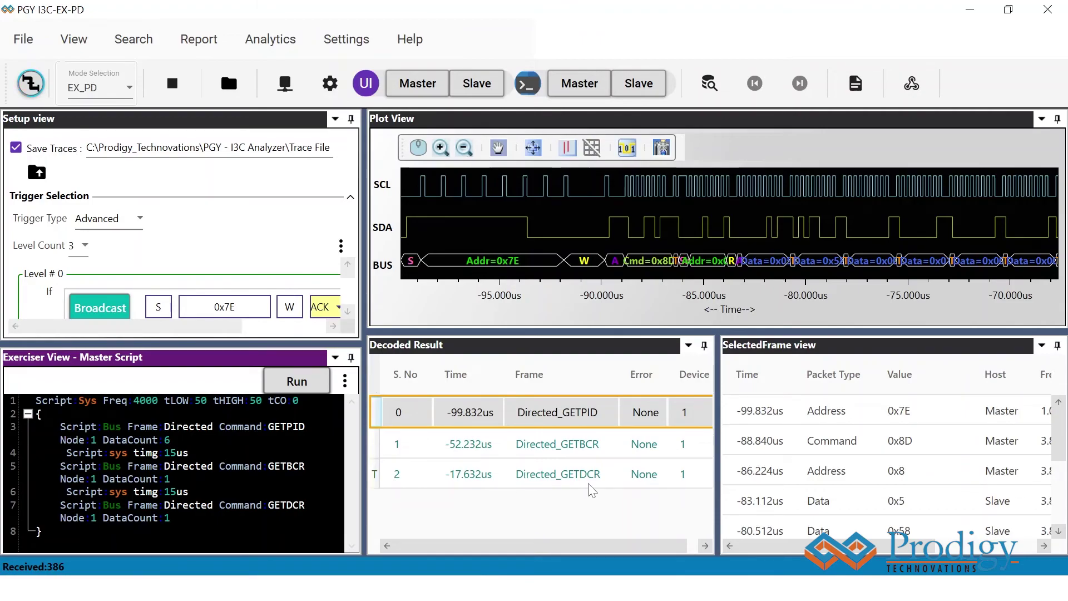
{"action": "left_click", "coordinate": [394, 478]}
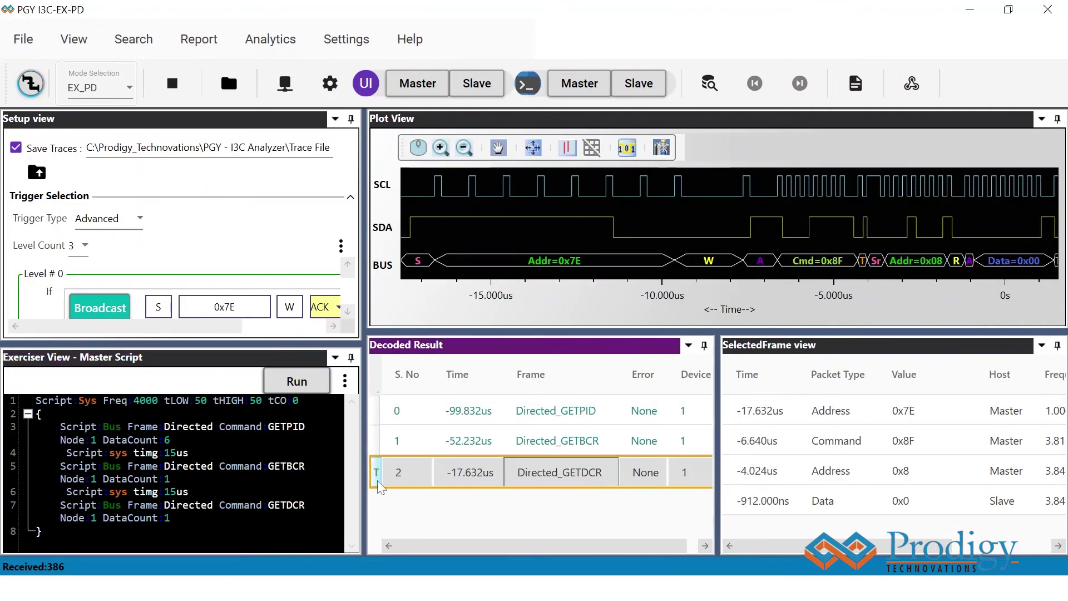